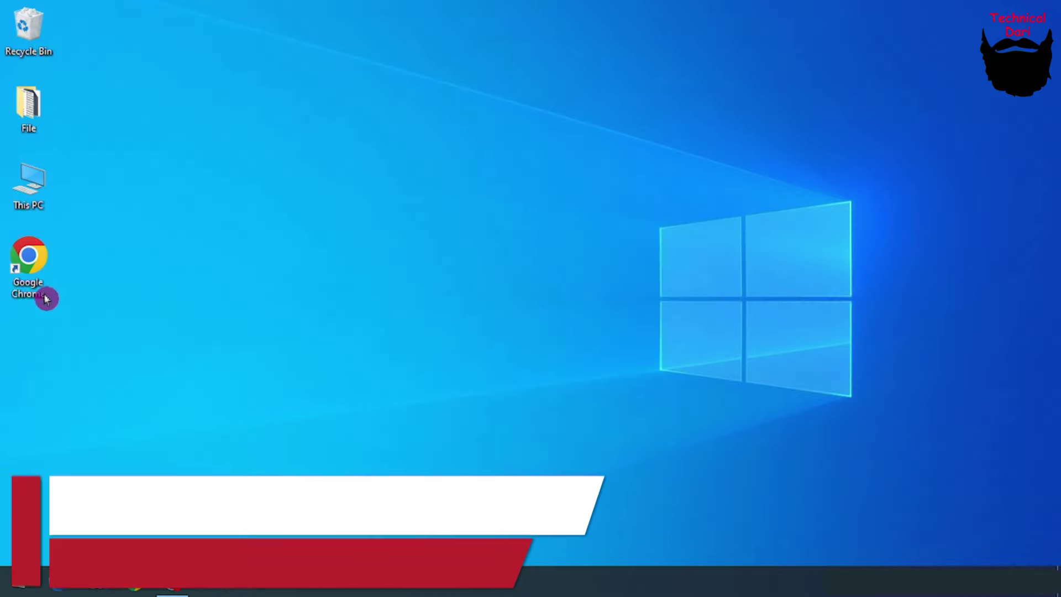
# Place the Google Chrome shortcut on the desktop just below This PC
pyautogui.moveTo(44, 293)
pyautogui.mouseDown()
pyautogui.moveTo(149, 105)
pyautogui.moveTo(39, 270)
pyautogui.mouseUp()
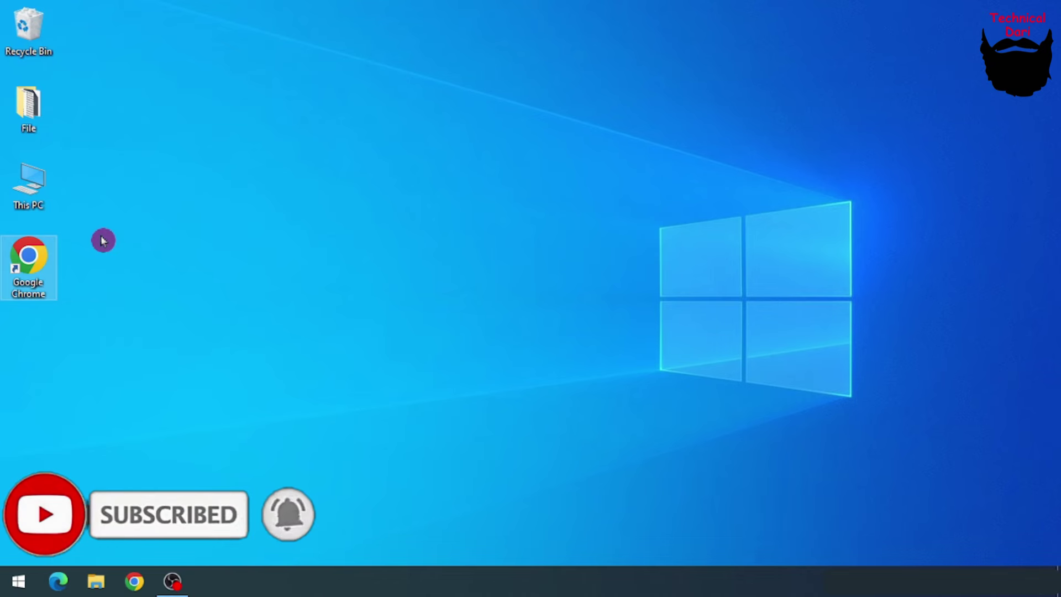
pyautogui.doubleClick(39, 272)
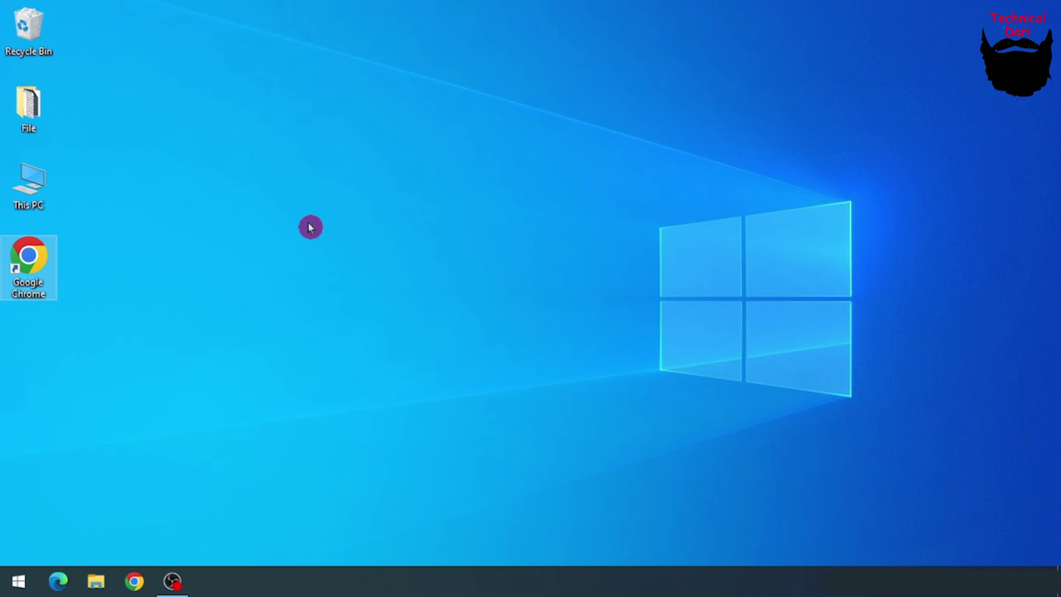
# Open the Chrome shortcut's Properties, centre the dialog and show the Shortcut tab with its Target path
pyautogui.rightClick(35, 270)
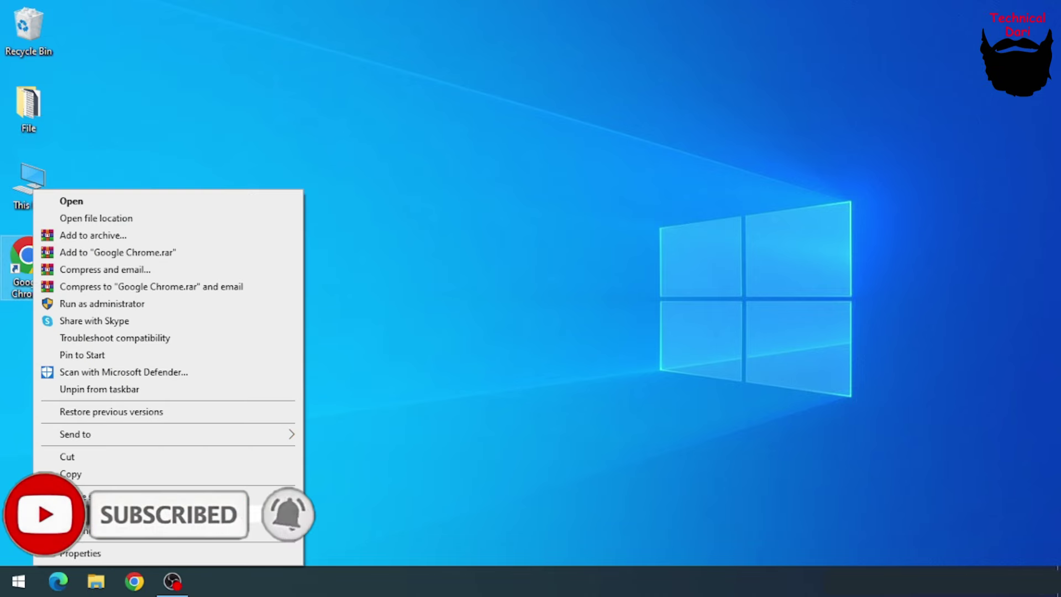
pyautogui.click(86, 553)
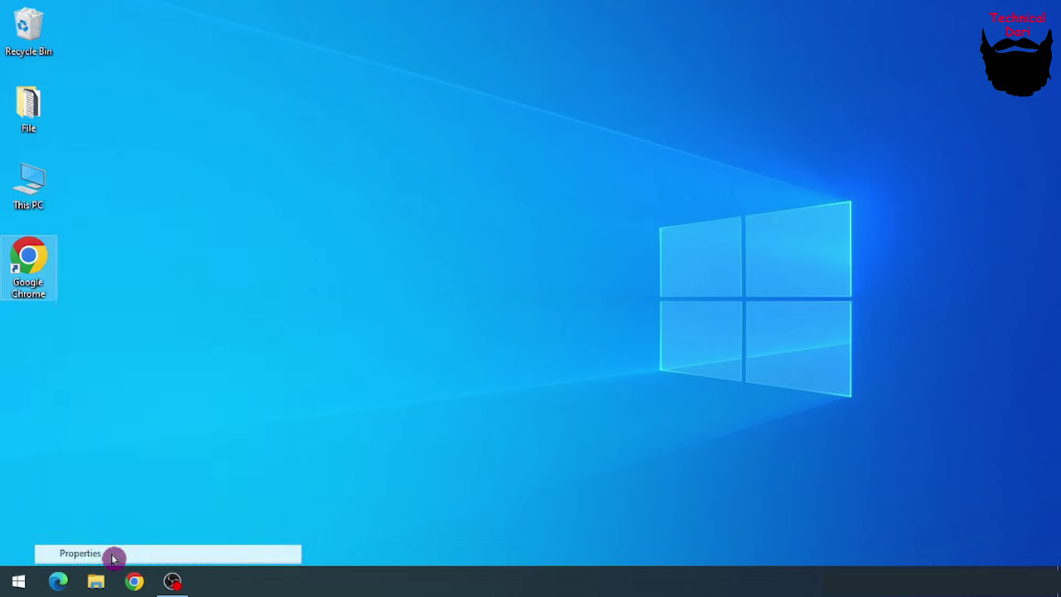
pyautogui.moveTo(157, 149)
pyautogui.mouseDown()
pyautogui.moveTo(318, 100)
pyautogui.moveTo(348, 51)
pyautogui.moveTo(347, 73)
pyautogui.mouseUp()
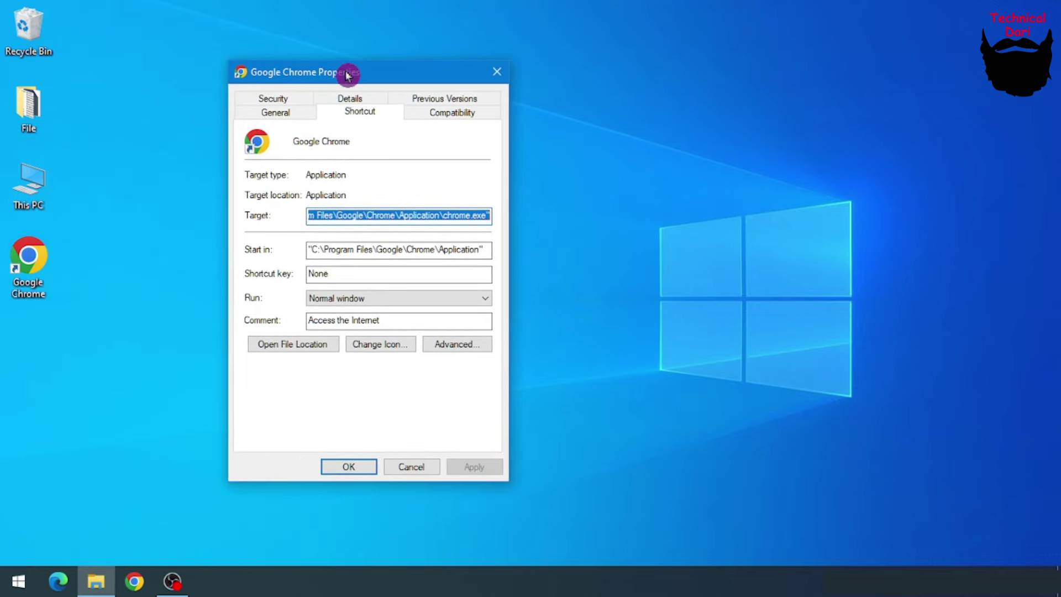
pyautogui.click(279, 100)
pyautogui.click(360, 100)
pyautogui.click(282, 100)
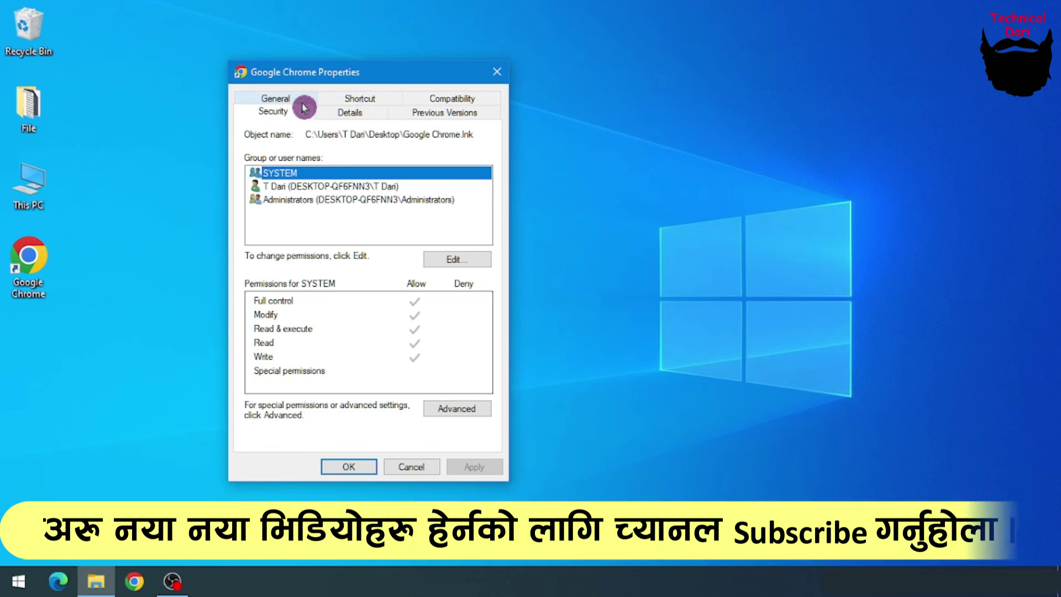
pyautogui.click(364, 101)
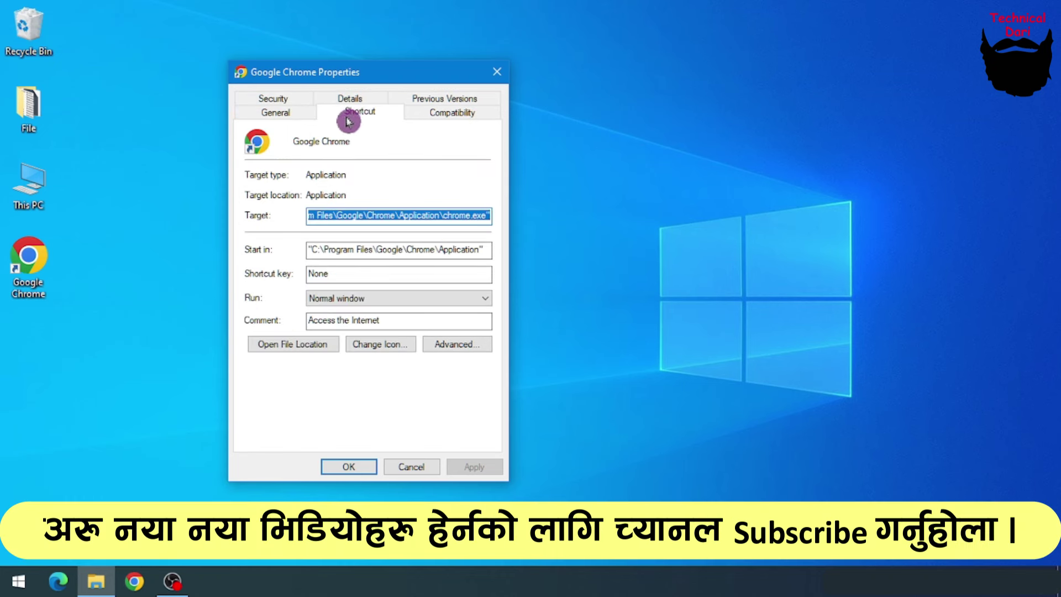
pyautogui.click(352, 118)
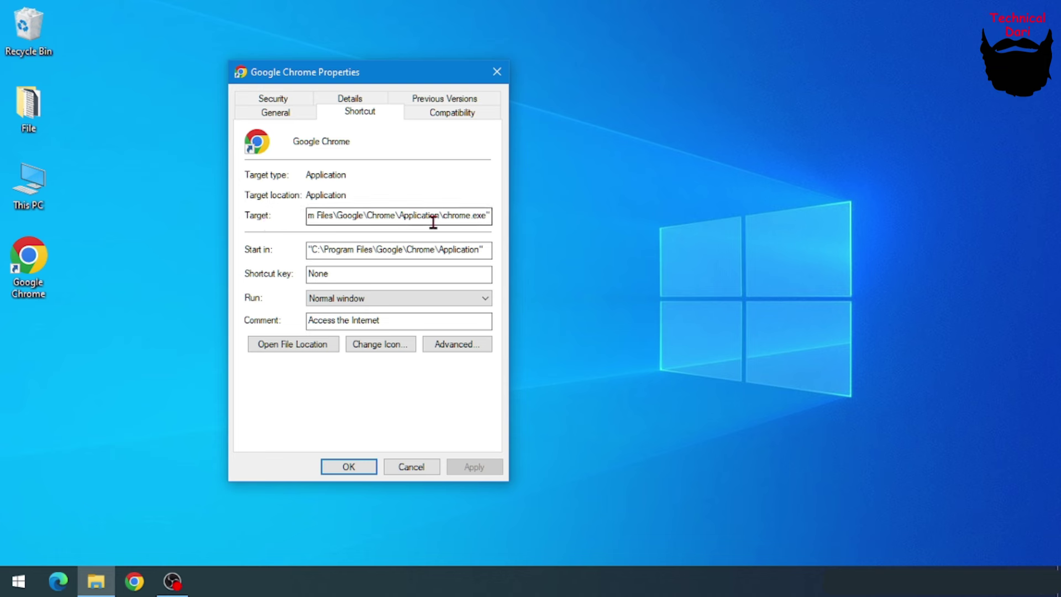
# Append ' youtube.com' after chrome.exe in the Target field and apply the change
pyautogui.click(468, 215)
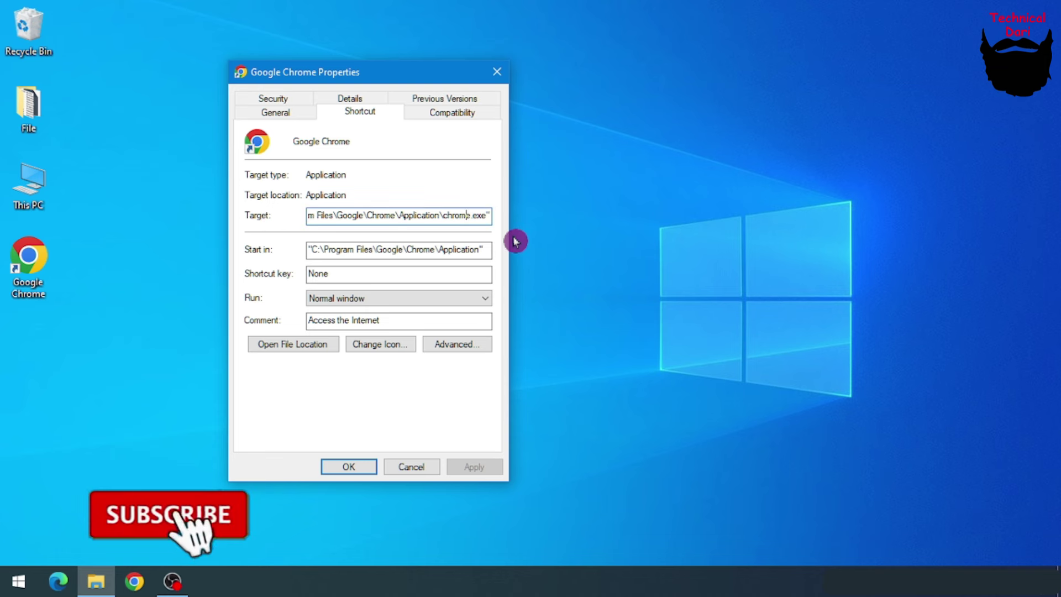
pyautogui.press('End')
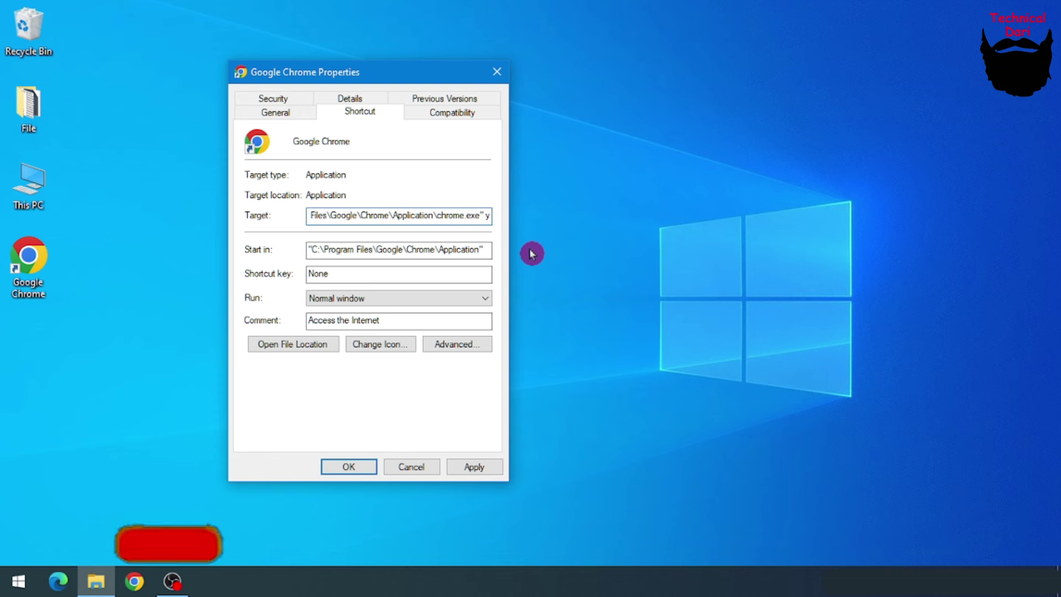
pyautogui.write('youtube')
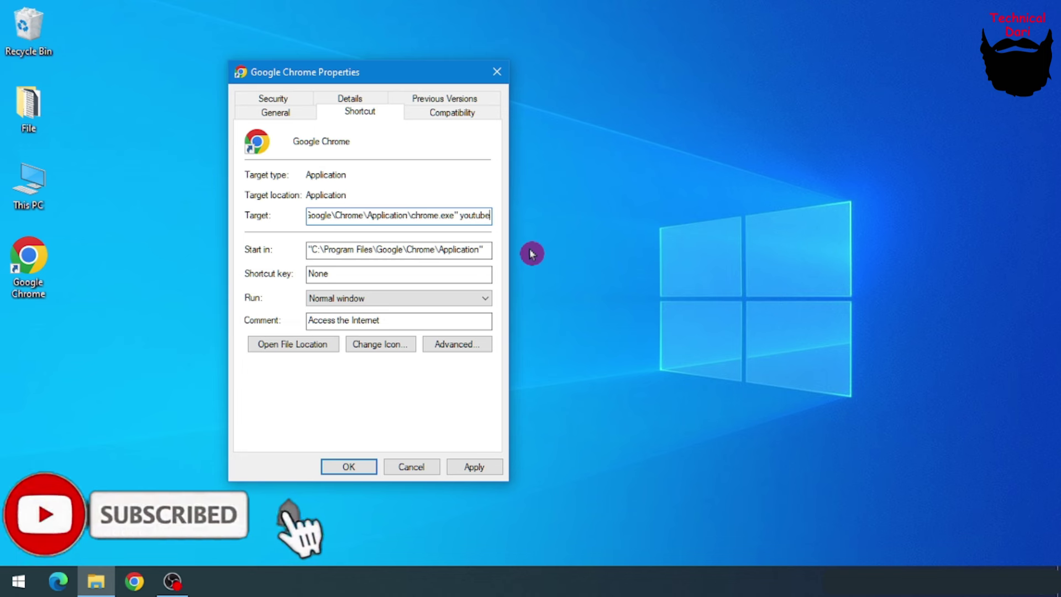
pyautogui.write('.com')
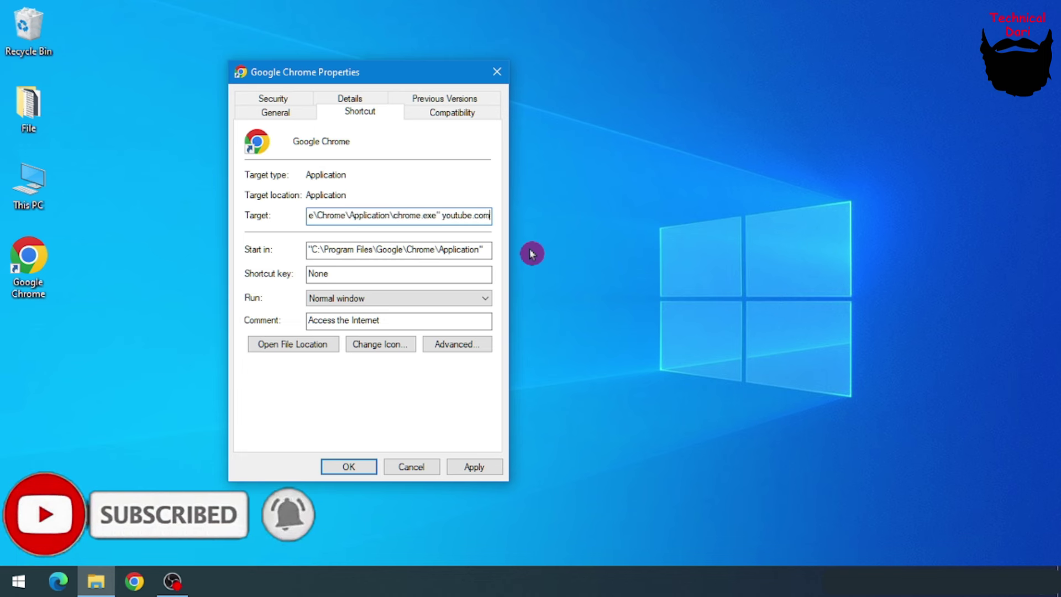
pyautogui.click(477, 469)
# Close Properties with OK, confirm the shortcut opens Chrome straight to YouTube, then close Chrome
pyautogui.click(351, 468)
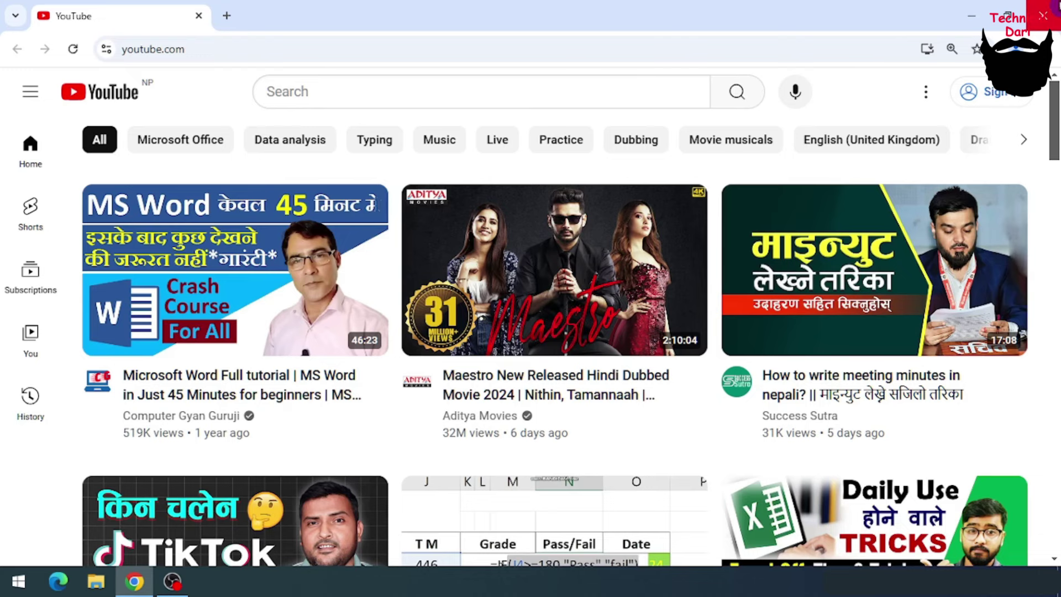
pyautogui.click(1047, 11)
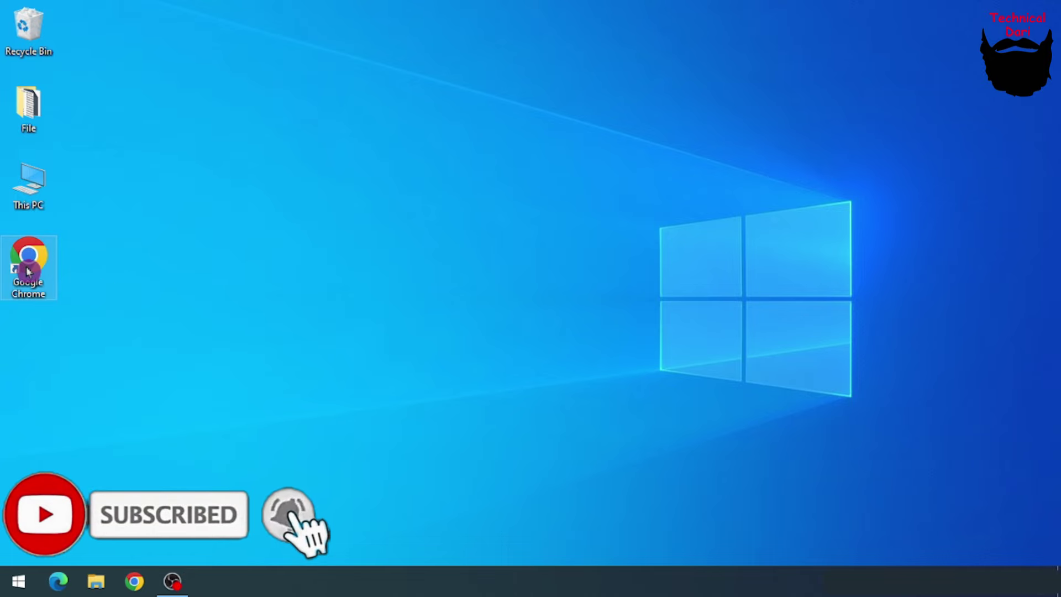
# Reopen the shortcut's properties, replace youtube.com with facebook.com in the Target, then apply and save
pyautogui.rightClick(26, 268)
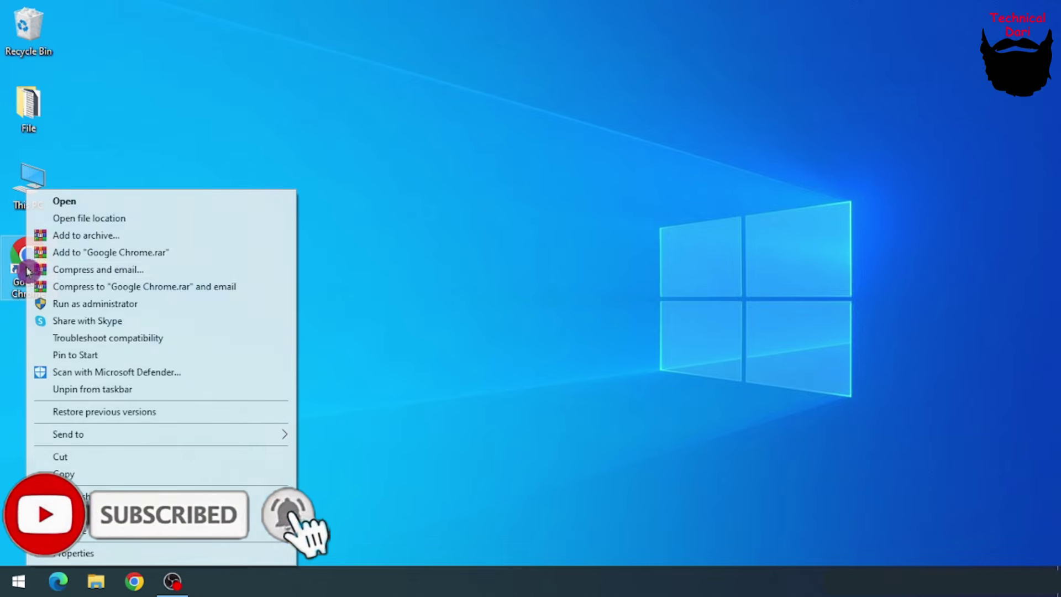
pyautogui.click(95, 553)
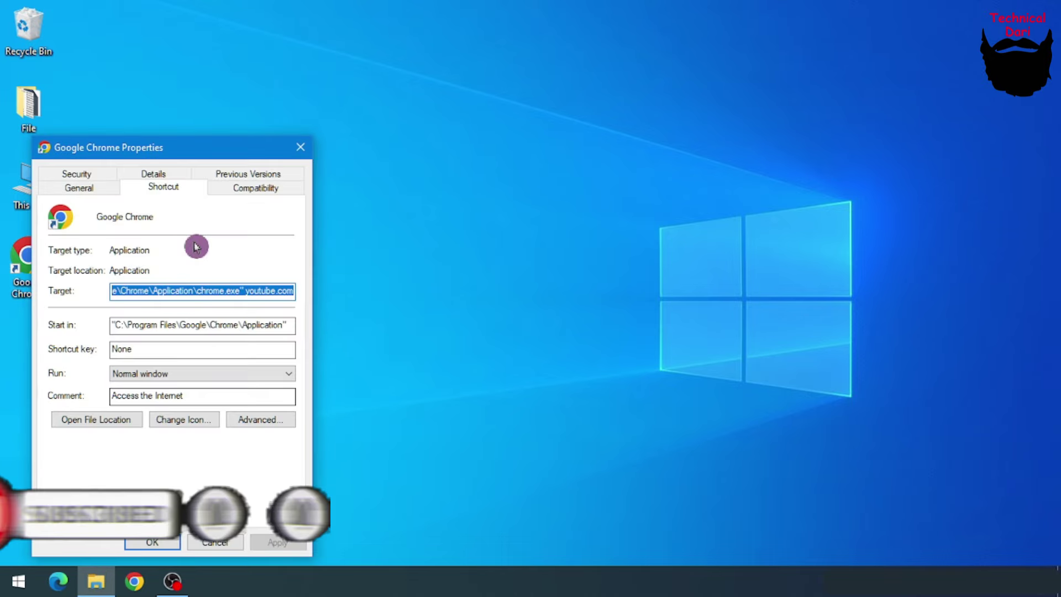
pyautogui.click(157, 189)
pyautogui.click(254, 292)
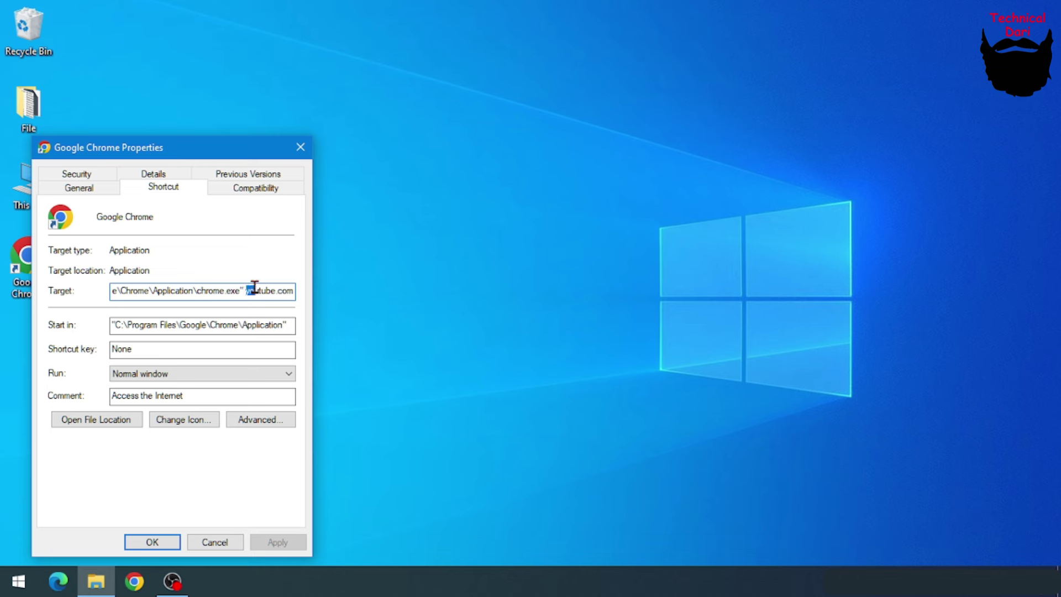
pyautogui.press('BackSpace')
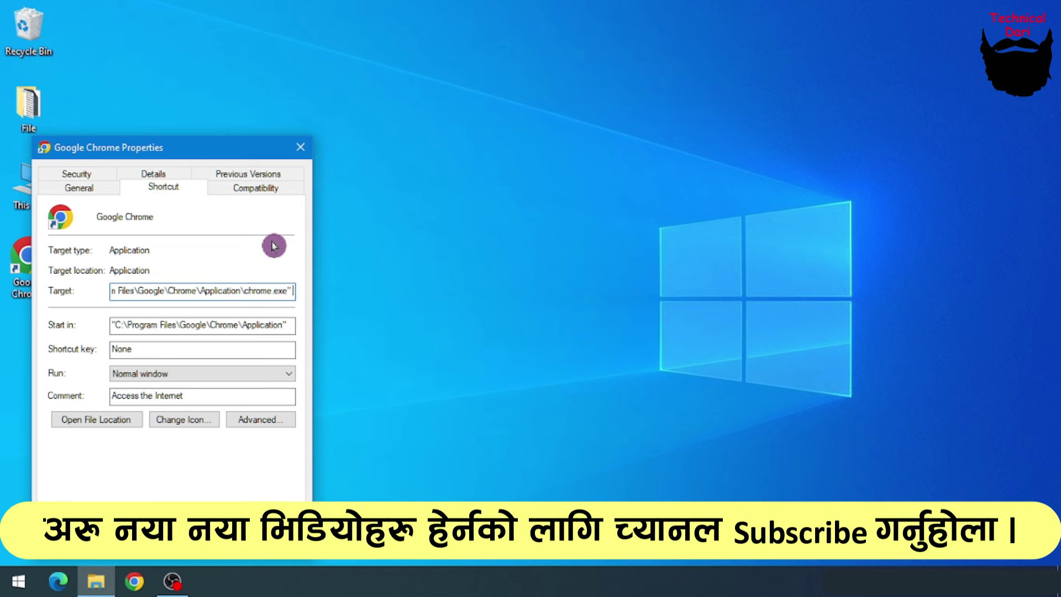
pyautogui.write('face')
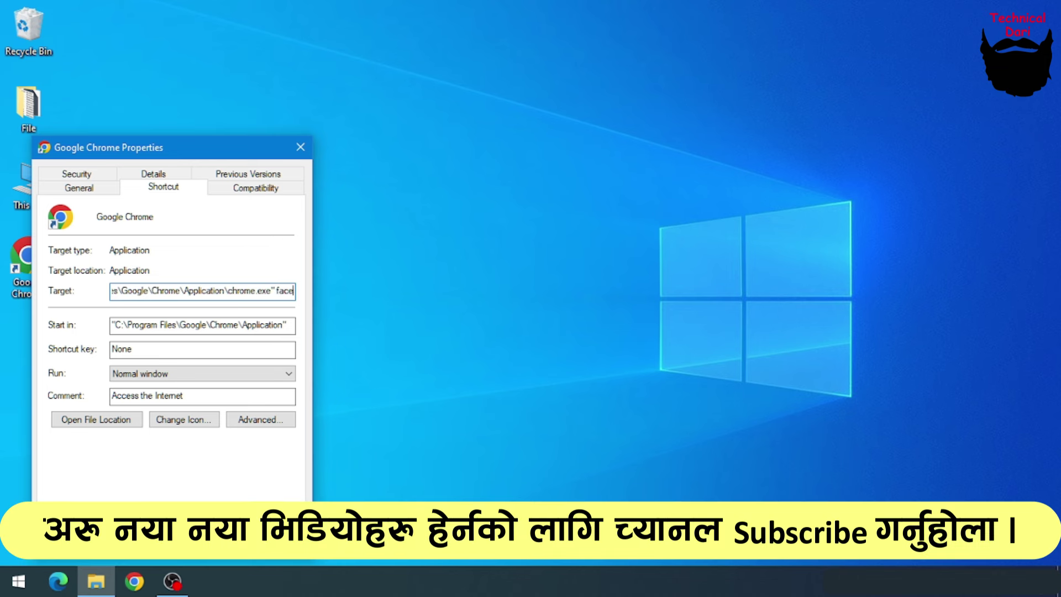
pyautogui.write('book.com')
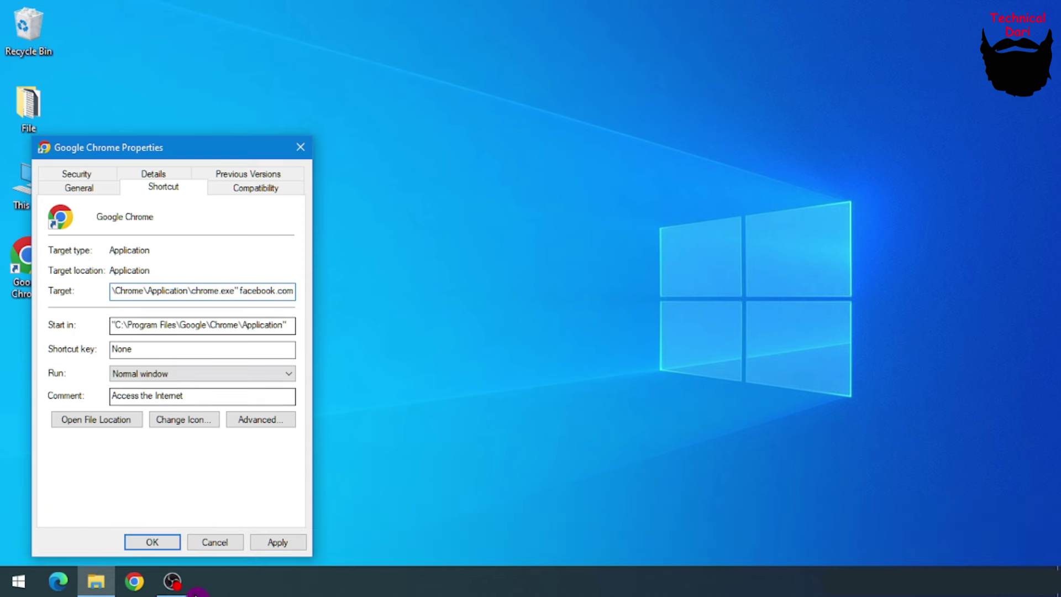
pyautogui.click(276, 543)
pyautogui.click(155, 543)
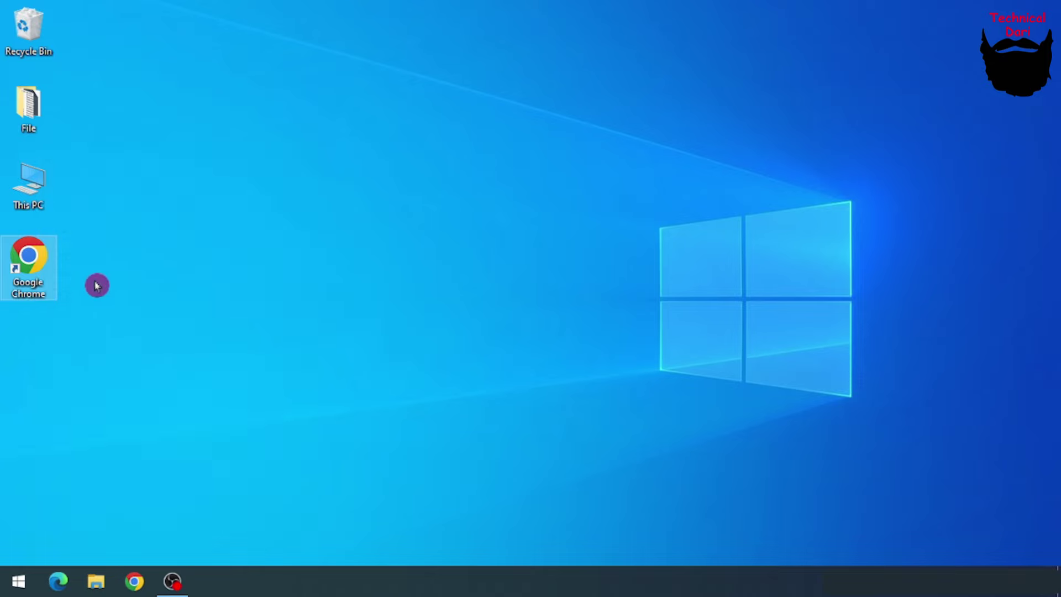
pyautogui.doubleClick(35, 271)
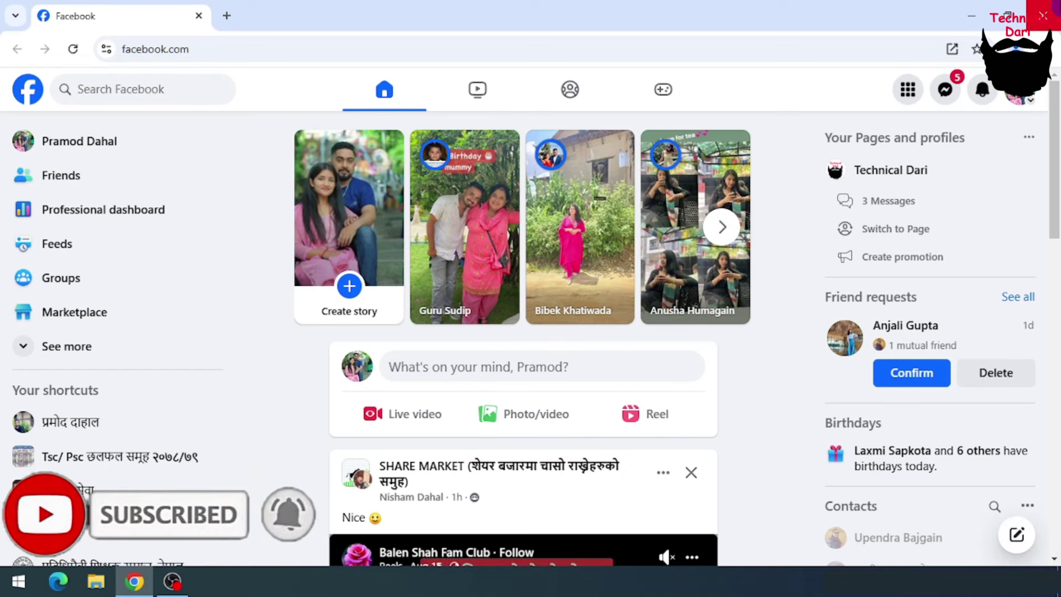
pyautogui.click(1043, 15)
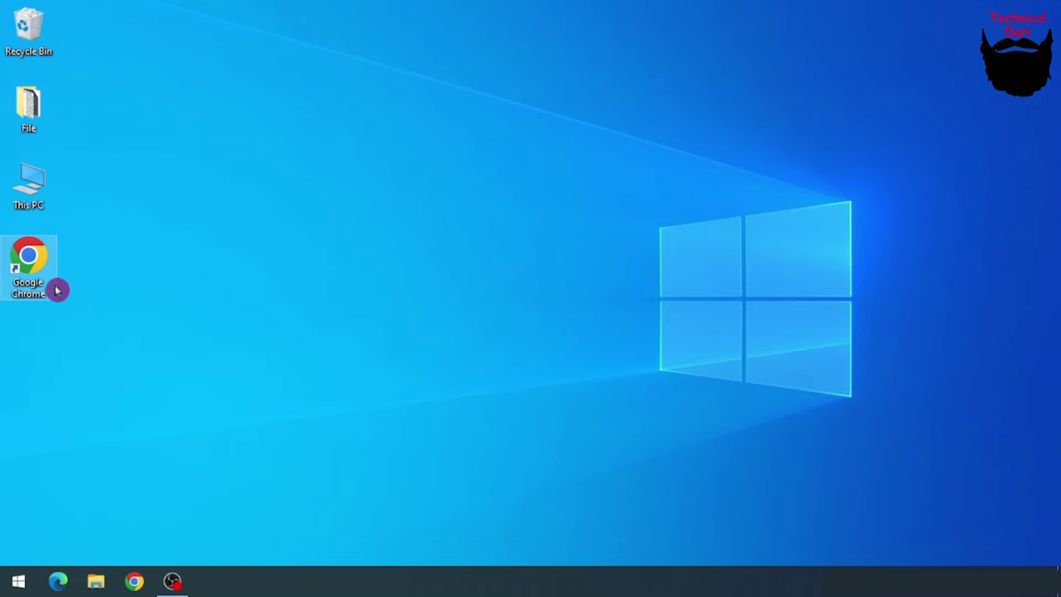
# Reopen the Chrome shortcut's properties and replace 'facebook' with 'youtube' in the Target path
pyautogui.doubleClick(36, 276)
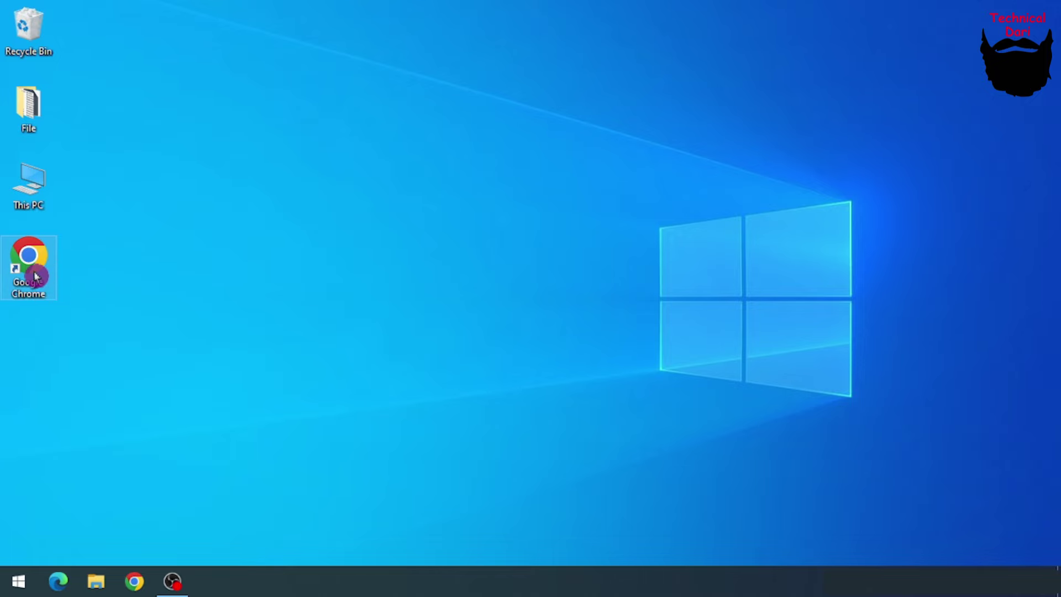
pyautogui.rightClick(36, 276)
pyautogui.click(111, 551)
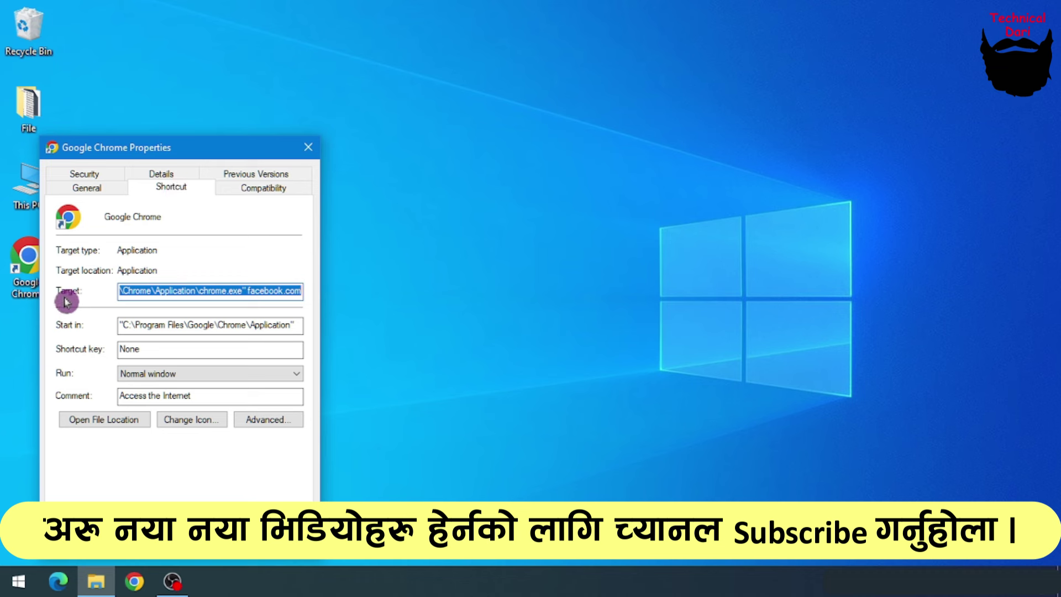
pyautogui.click(245, 291)
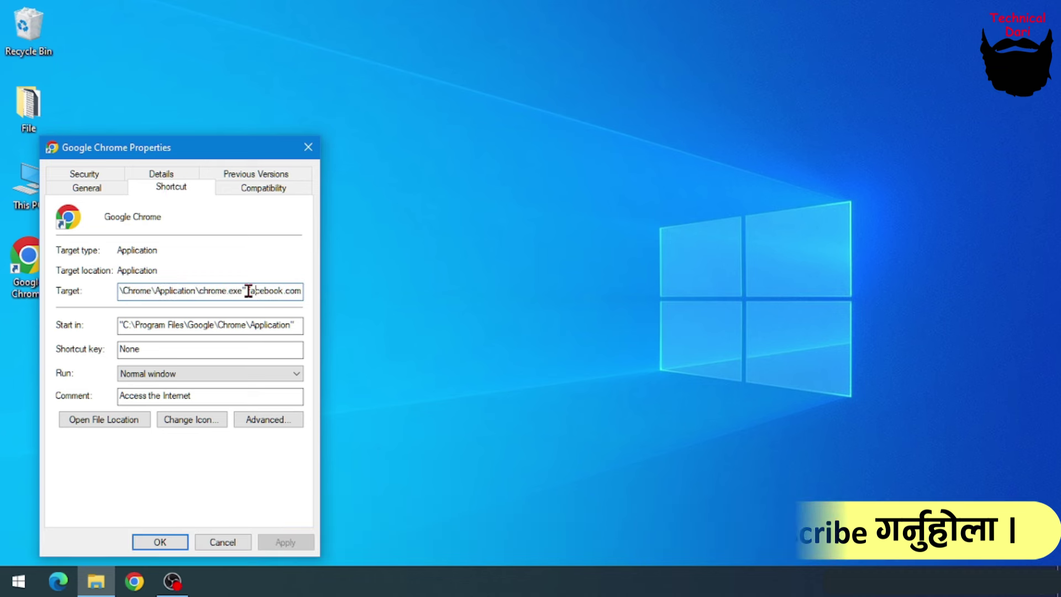
pyautogui.moveTo(248, 291); pyautogui.dragTo(277, 291)
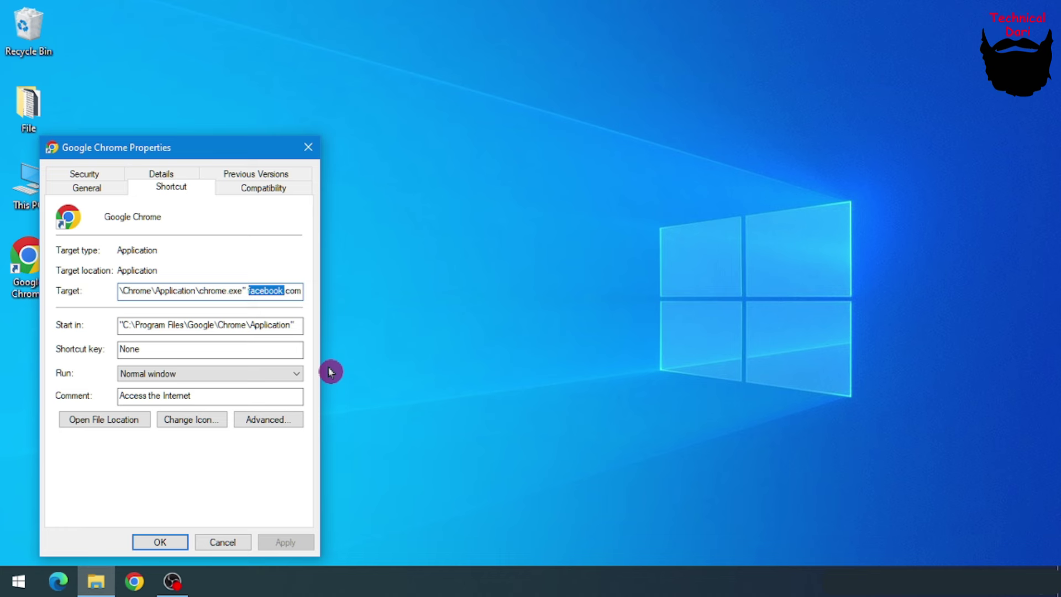
pyautogui.write('youtube')
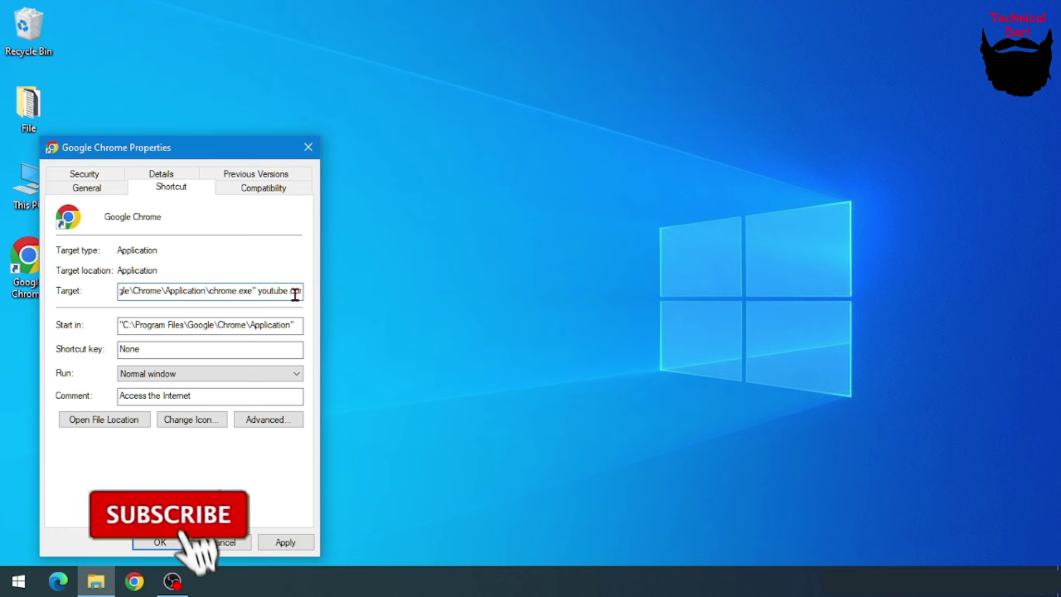
pyautogui.moveTo(218, 149)
pyautogui.mouseDown()
pyautogui.moveTo(348, 131)
pyautogui.moveTo(411, 101)
pyautogui.mouseUp()
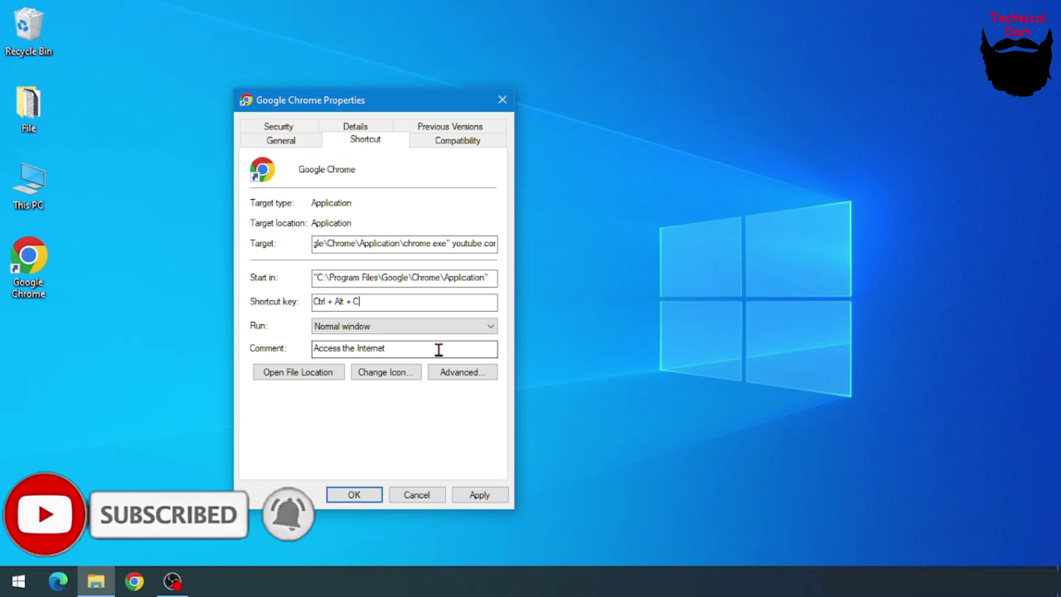
pyautogui.click(479, 495)
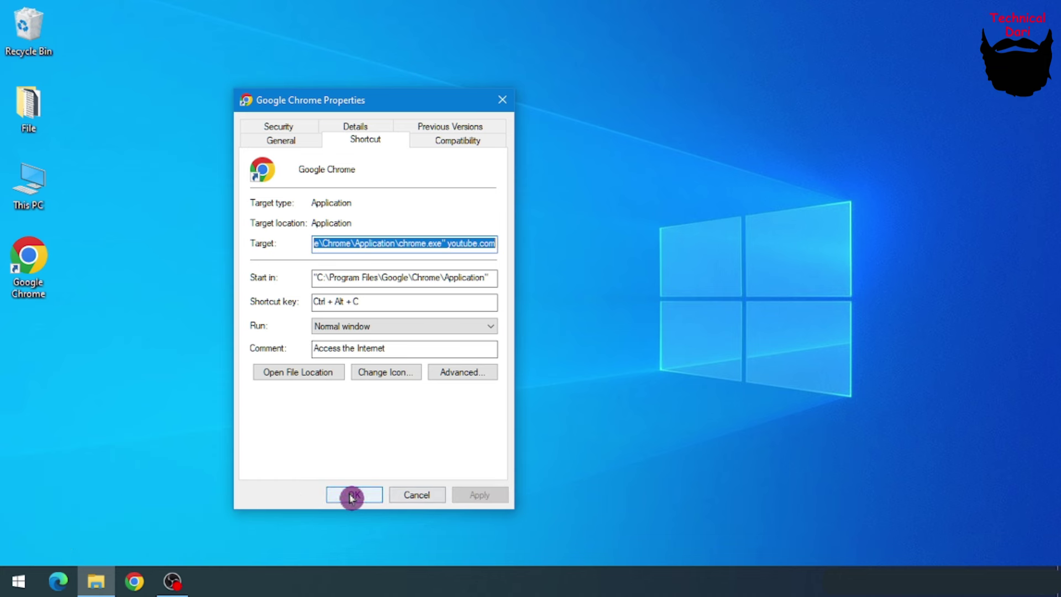
pyautogui.click(352, 494)
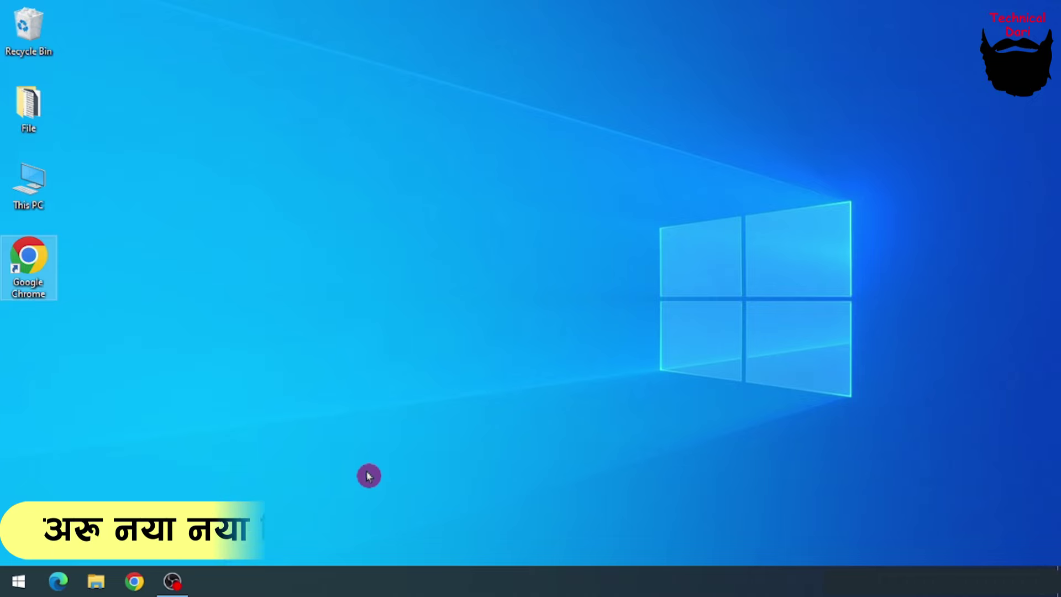
pyautogui.press('Return')
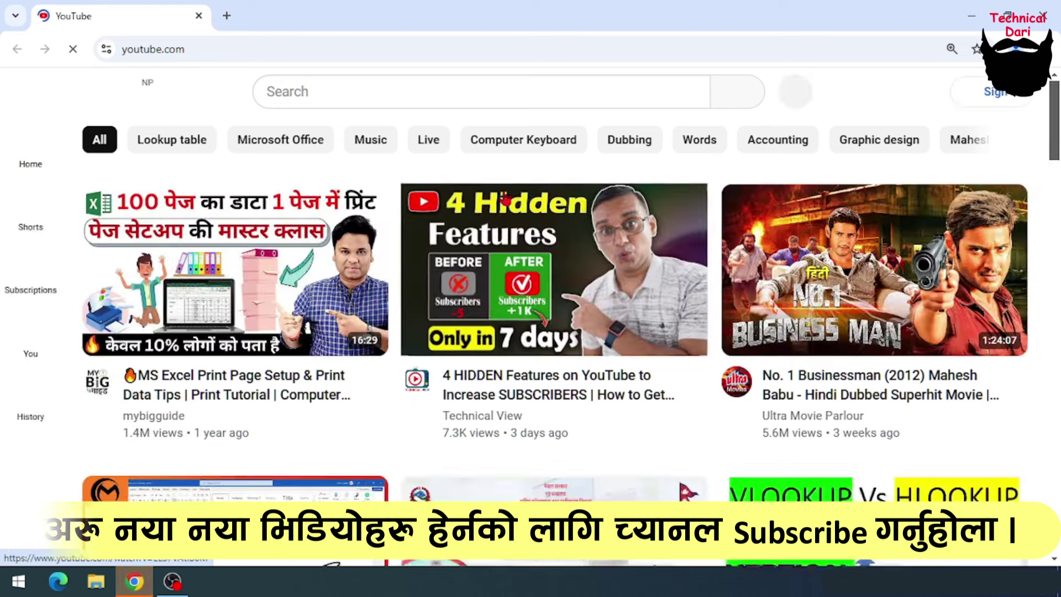
pyautogui.click(1042, 16)
# Reopen the Chrome shortcut's properties to check the youtube.com Target and Ctrl + Alt + C key
pyautogui.rightClick(38, 262)
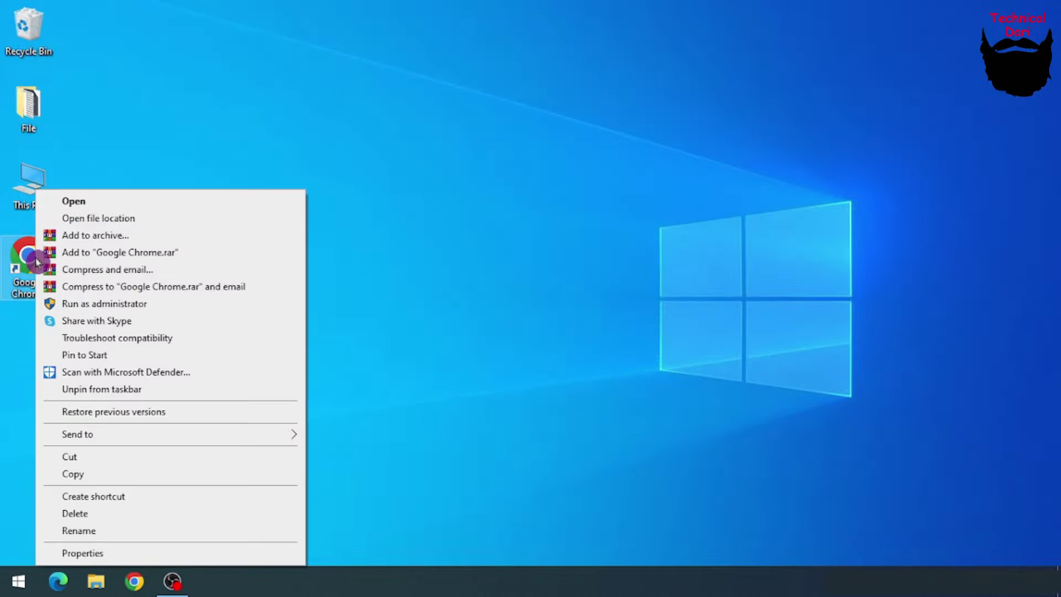
pyautogui.click(83, 555)
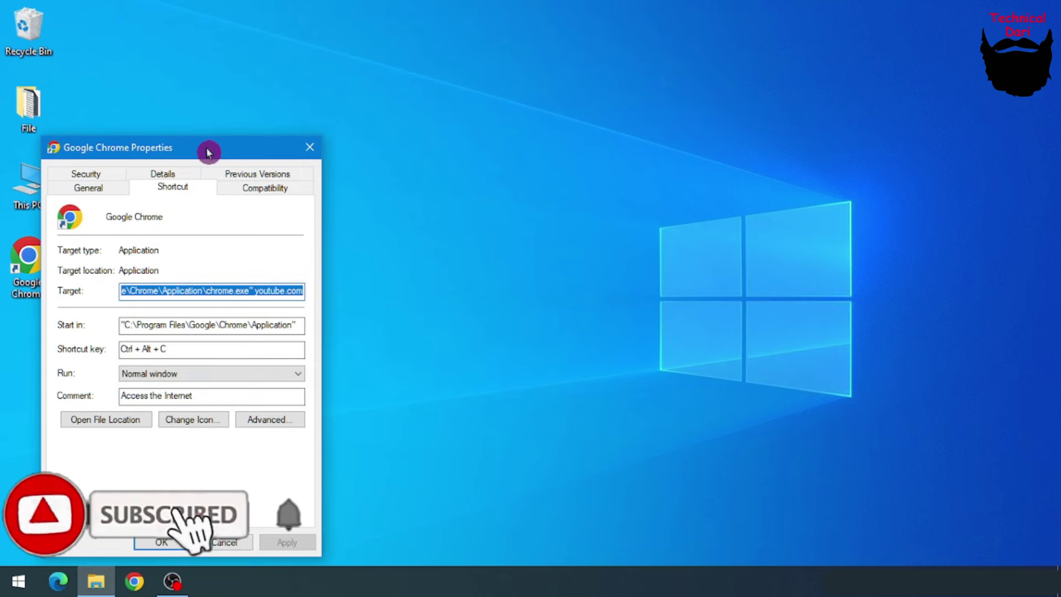
pyautogui.moveTo(209, 150); pyautogui.dragTo(269, 90)
pyautogui.click(343, 232)
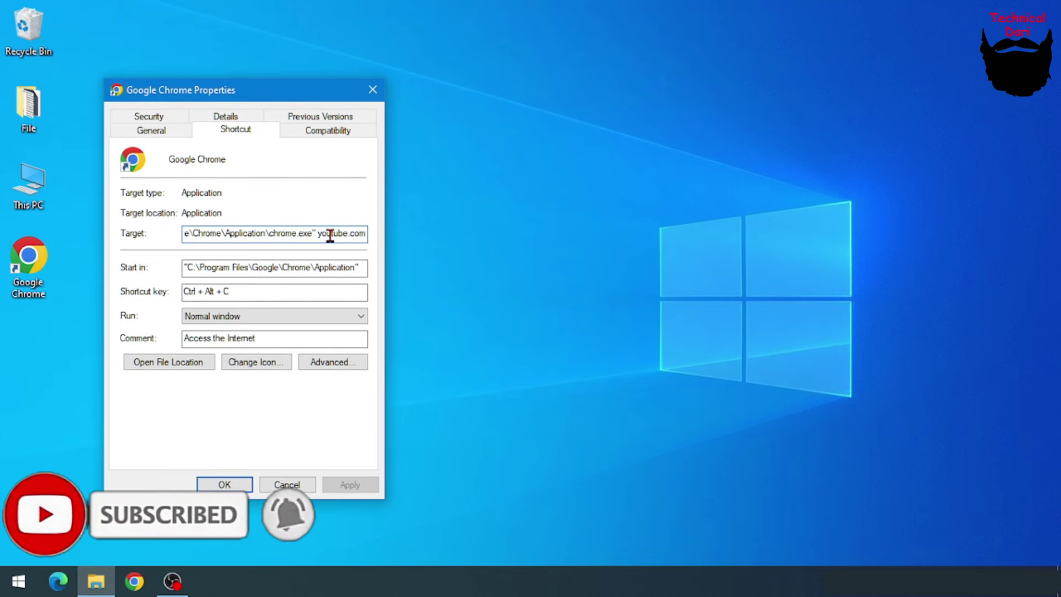